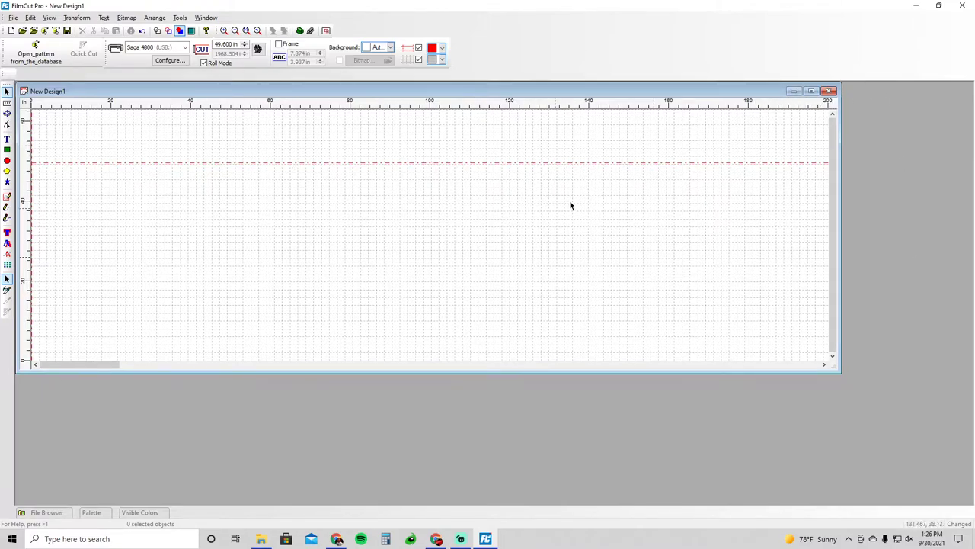
Maximize the blank New Design1 window for the Saga 4800 cutter to fill the workspace
click(810, 90)
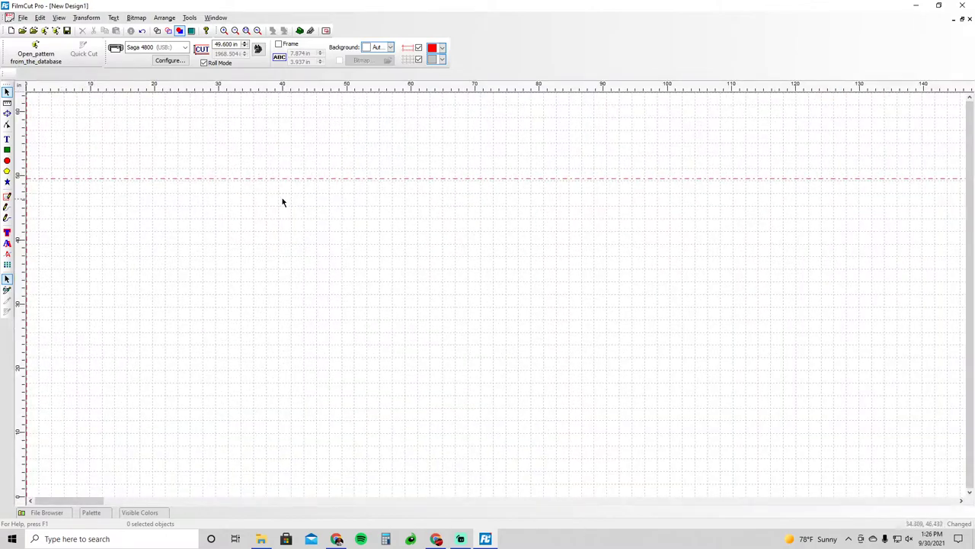
In the pattern database, browse HYUNDAI > SONATA and select the short (S) 2020–2021 4 DR Sedan kit
click(33, 60)
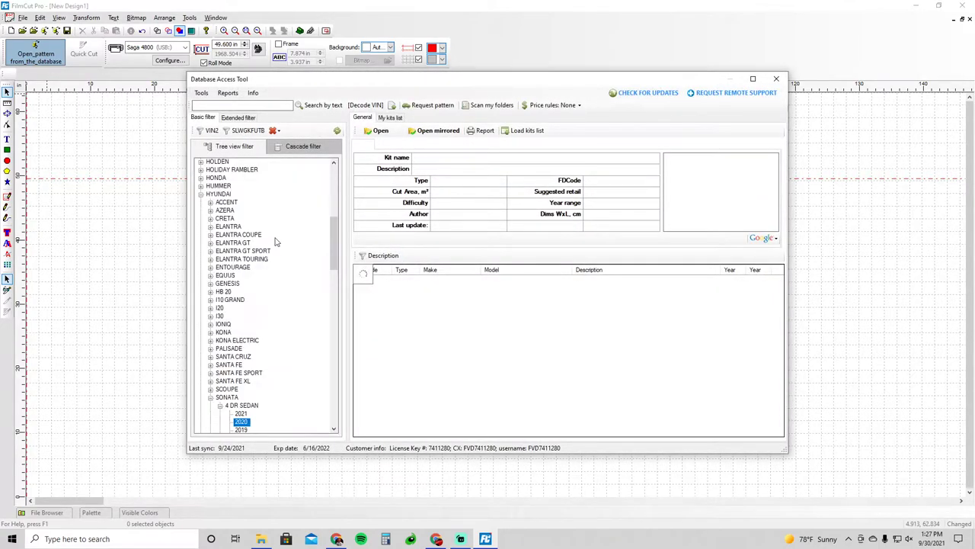
double_click(219, 195)
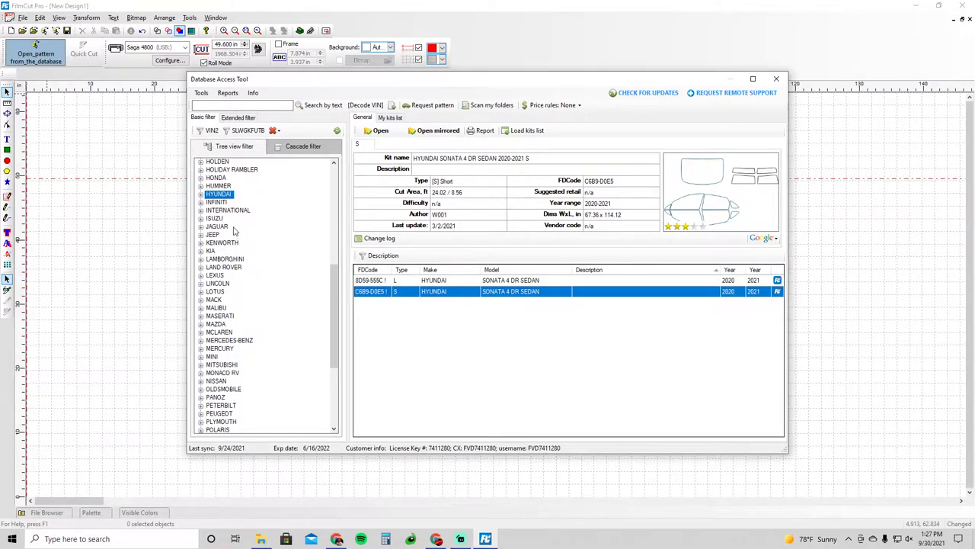
scroll(268, 229, up, 5)
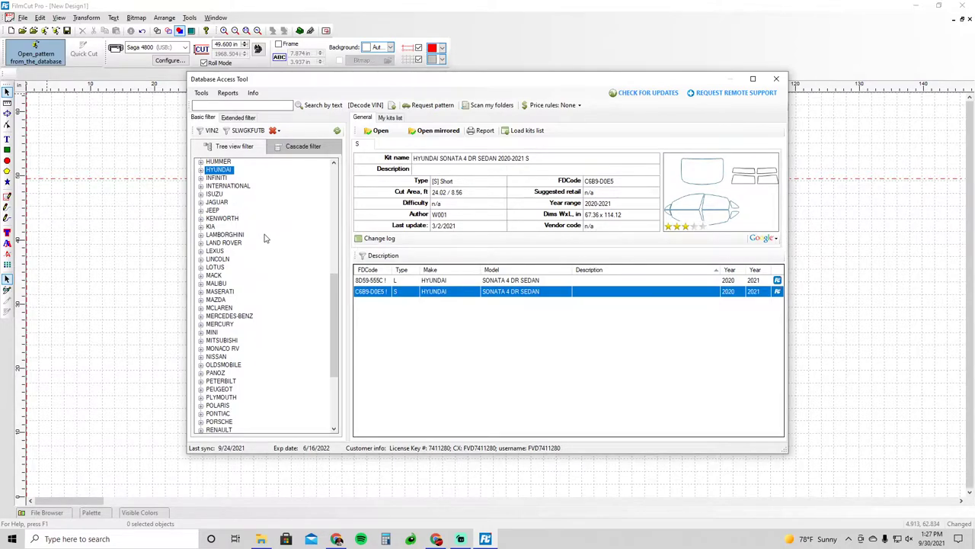
scroll(265, 238, up, 5)
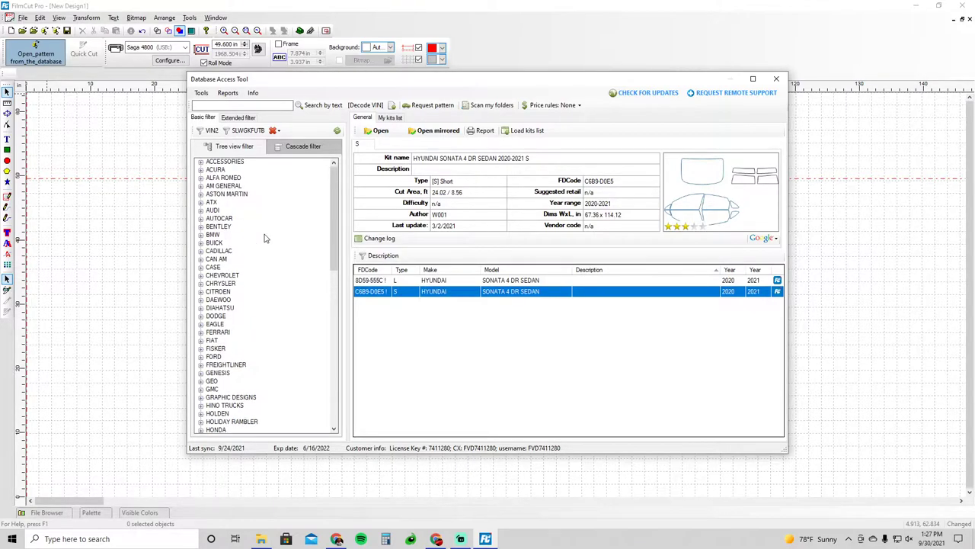
scroll(265, 239, down, 6)
double_click(219, 301)
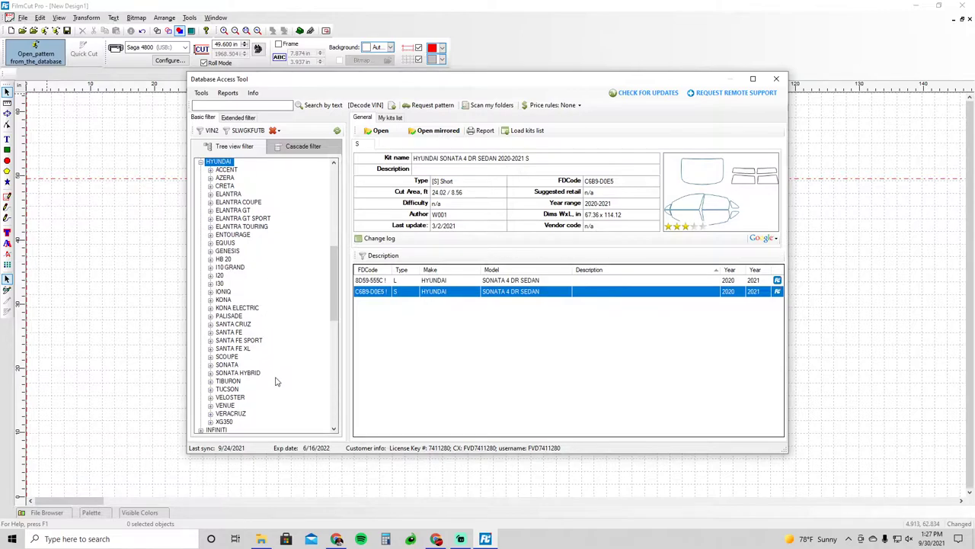
double_click(225, 366)
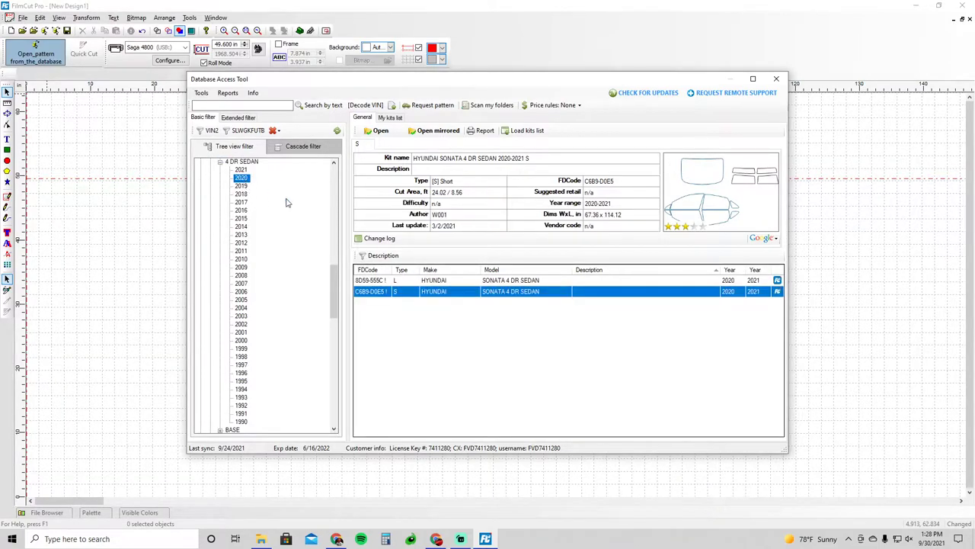
click(409, 281)
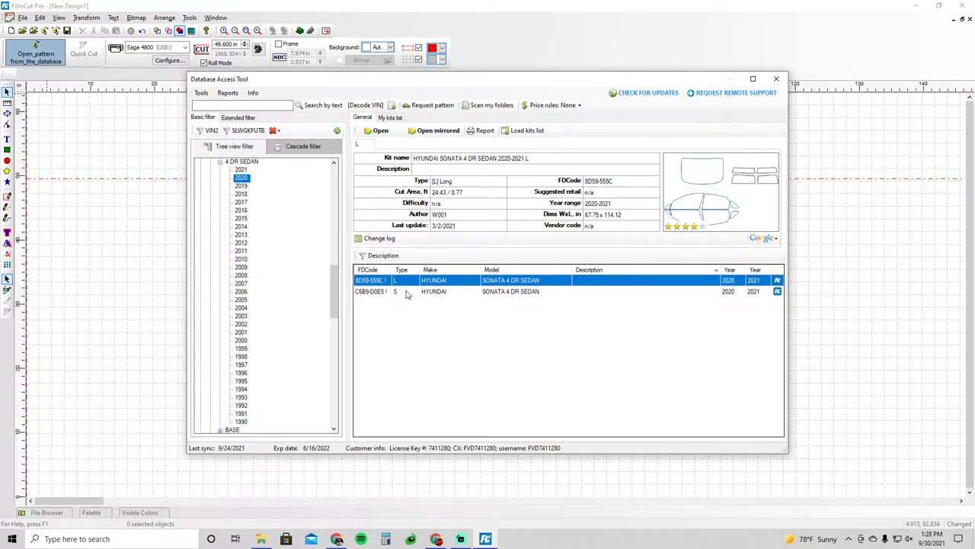
click(408, 294)
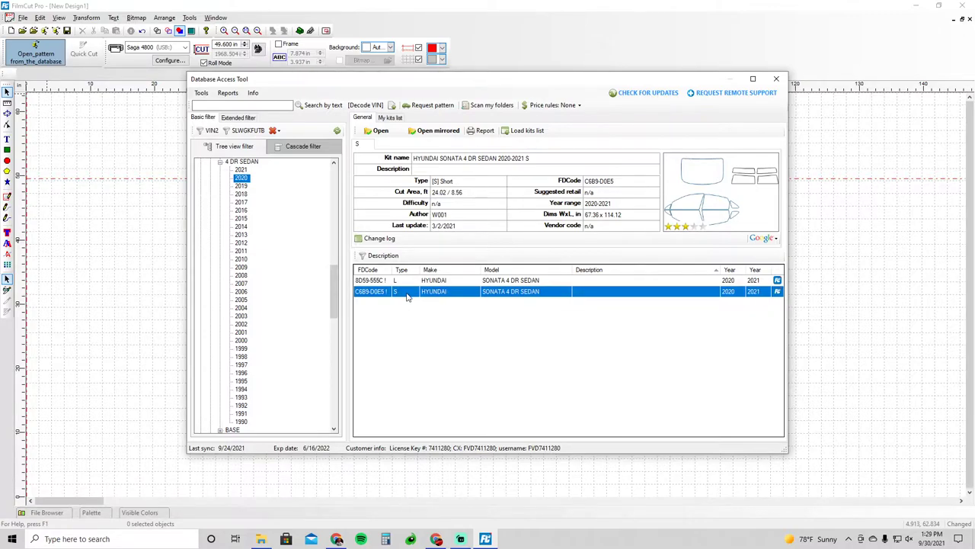
Load the Hyundai Sonata 4 DR Sedan 2020 [S] pattern and select its eight door-glass pieces
double_click(404, 298)
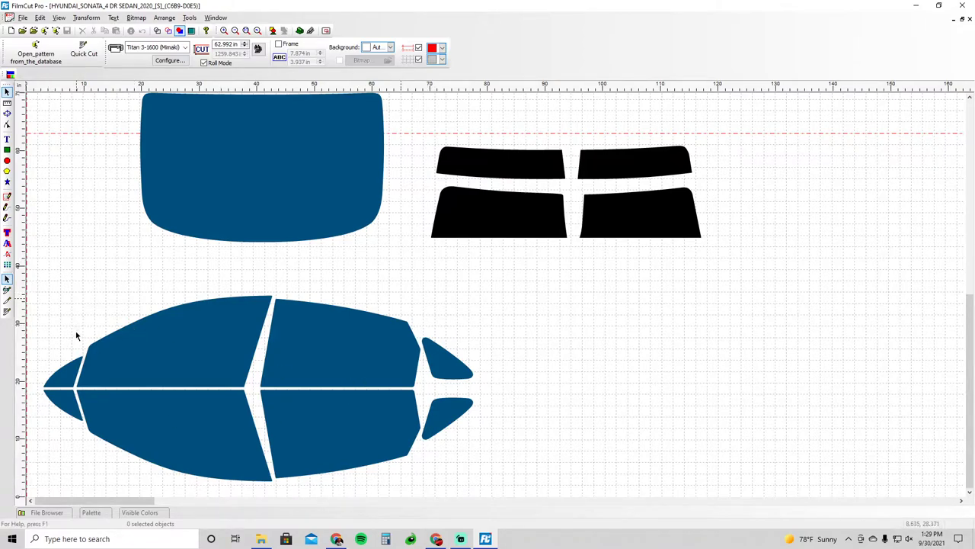
drag(39, 272, 534, 502)
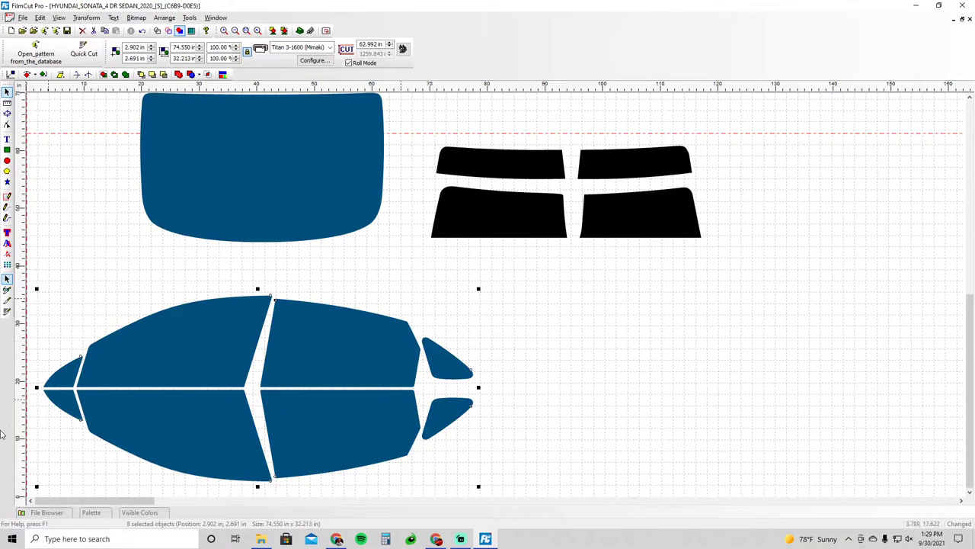
Move the upper front-door piece and small triangle into the right gap, then select all 13 pieces
click(570, 403)
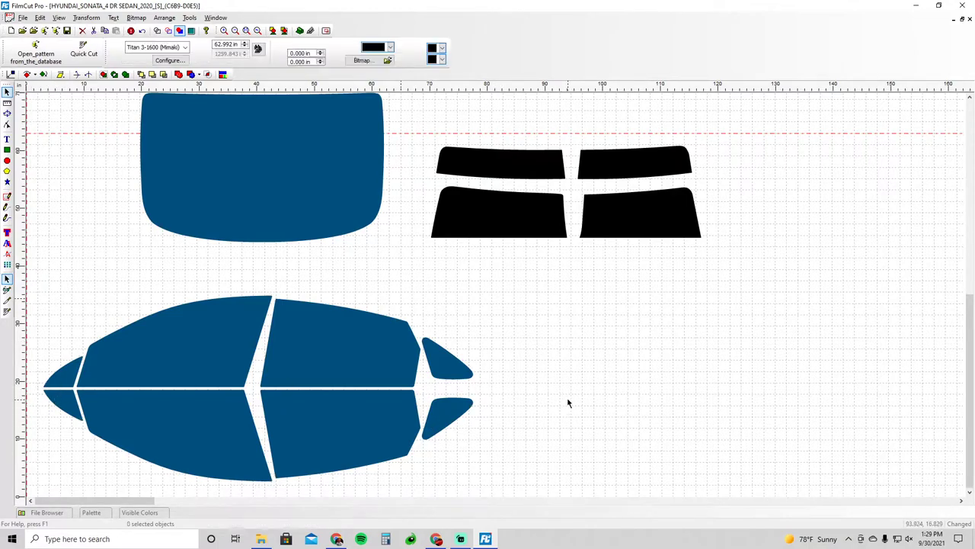
click(60, 378)
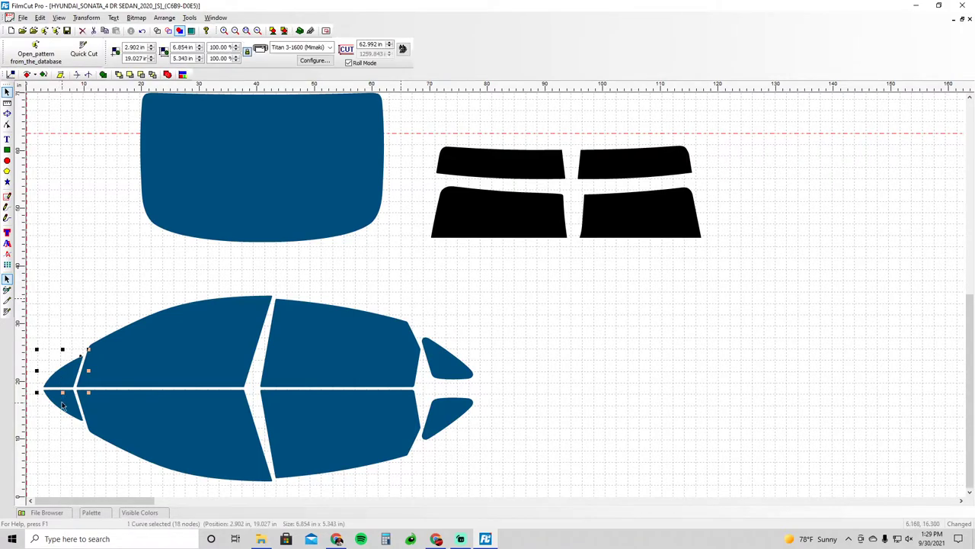
click(128, 370)
click(150, 430)
click(477, 414)
drag(208, 341, 729, 318)
drag(675, 342, 618, 377)
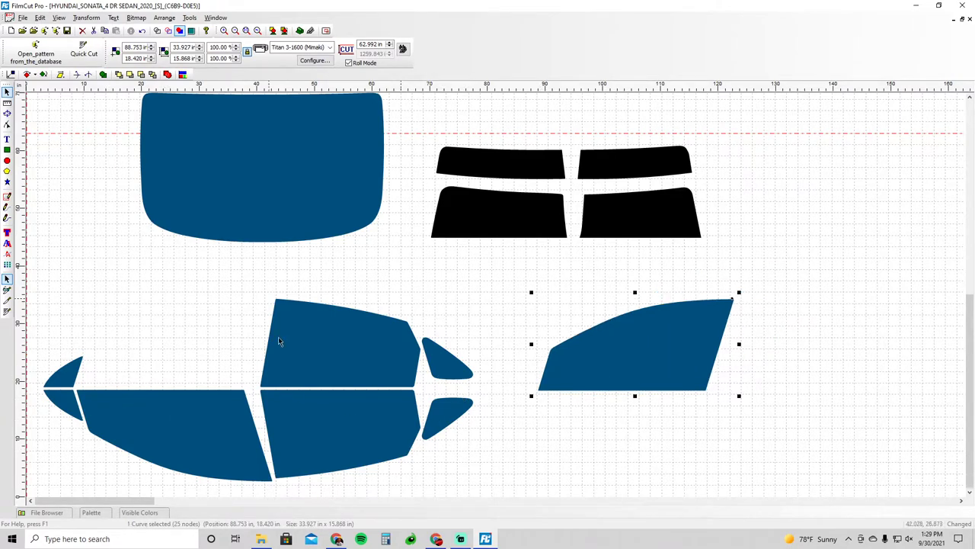
drag(453, 374, 585, 316)
click(577, 325)
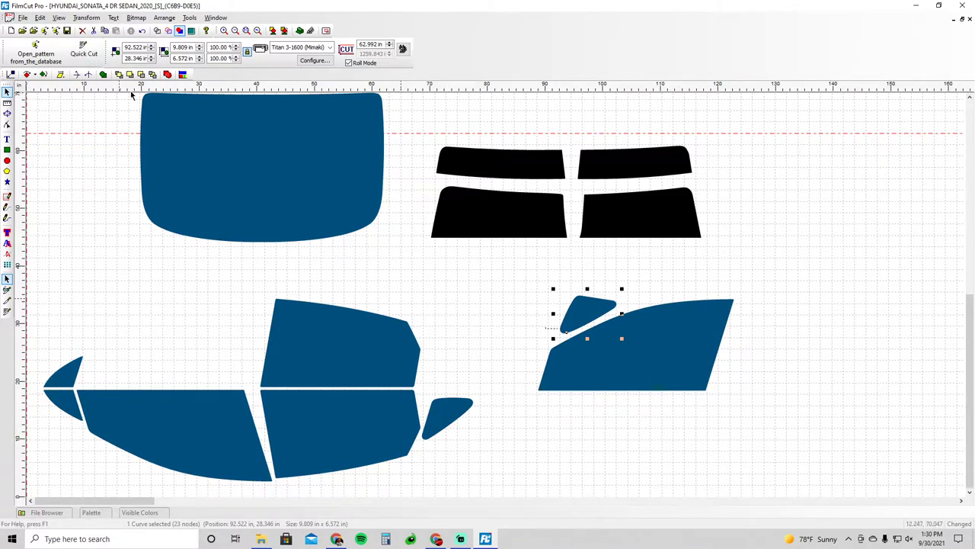
drag(843, 494, 41, 97)
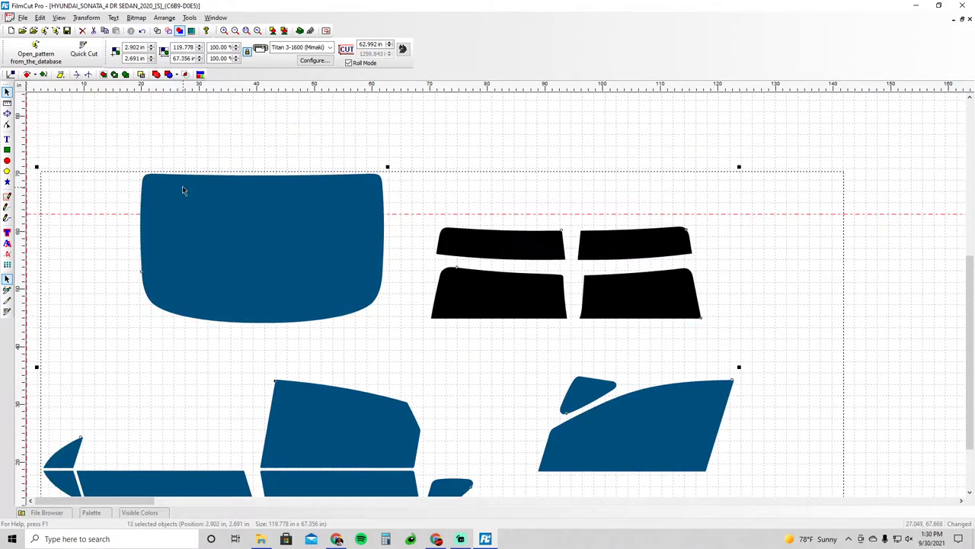
Delete the pattern pieces and draw a rectangle with proportional resizing unlocked
key(Delete)
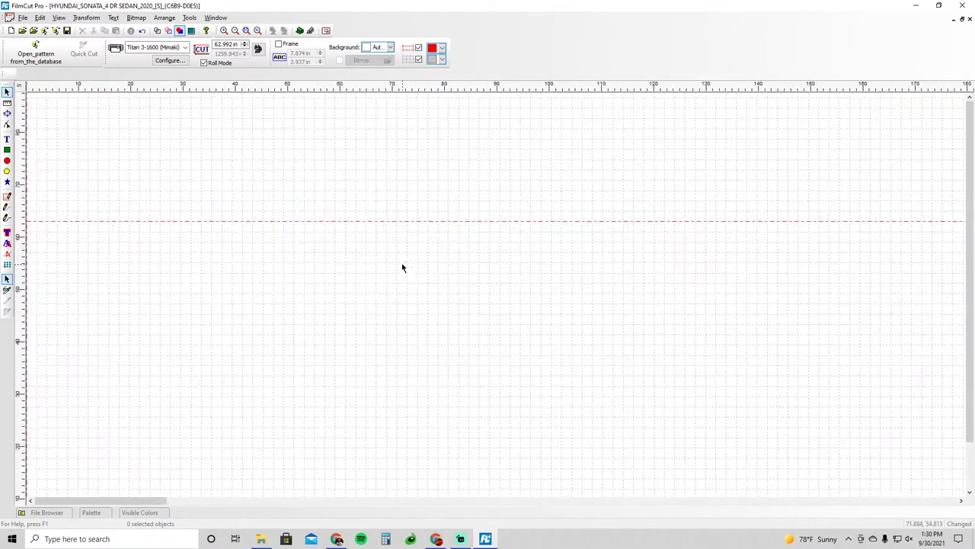
click(7, 150)
drag(163, 154, 284, 296)
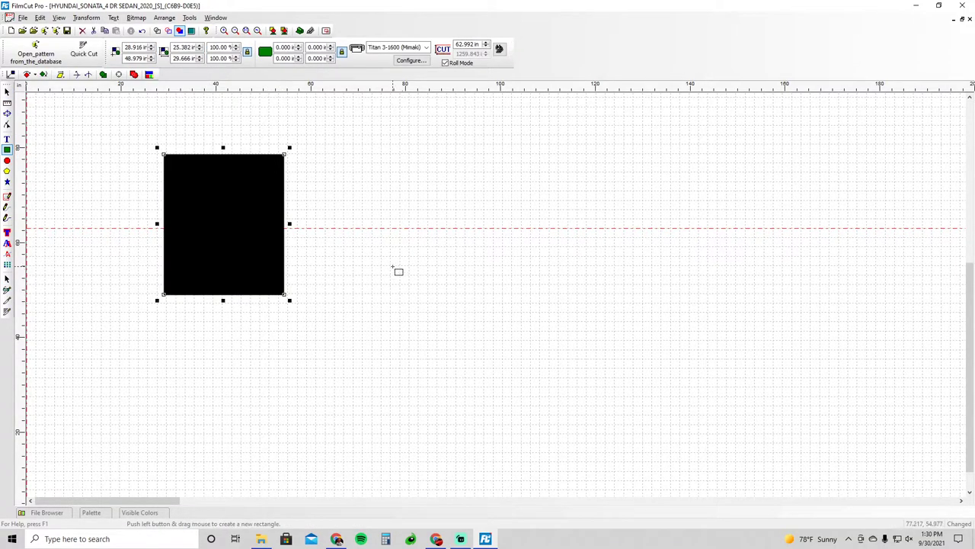
click(247, 53)
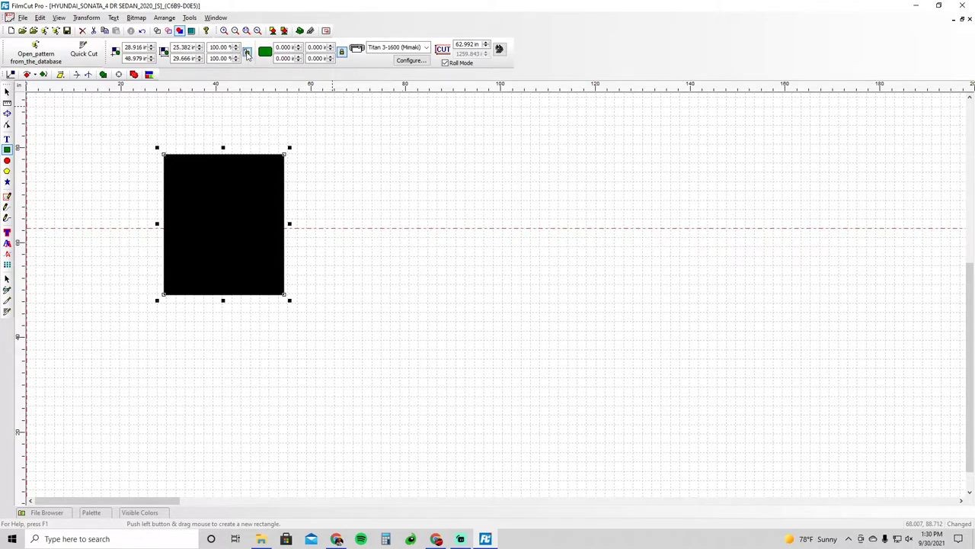
Resize the rectangle to 60 in wide by 8 in tall
double_click(183, 48)
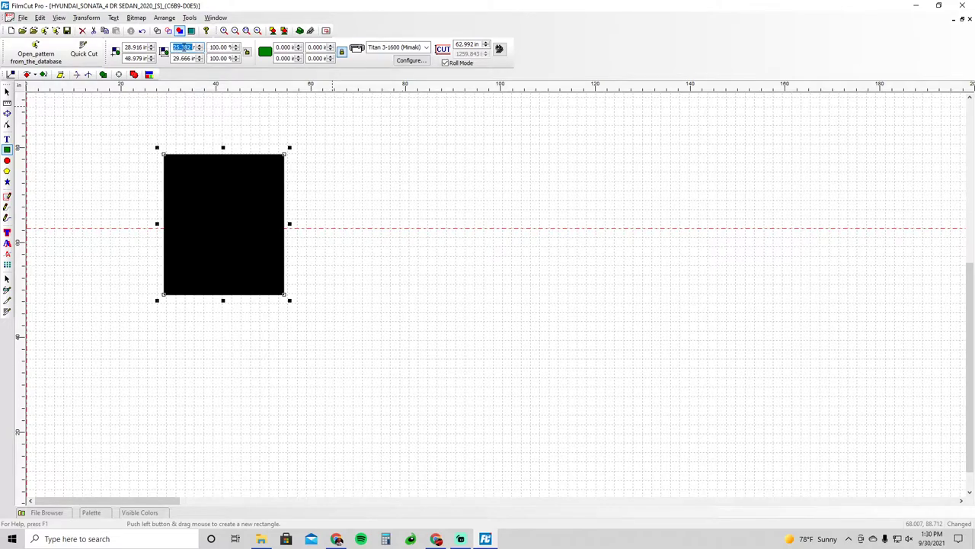
text(60)
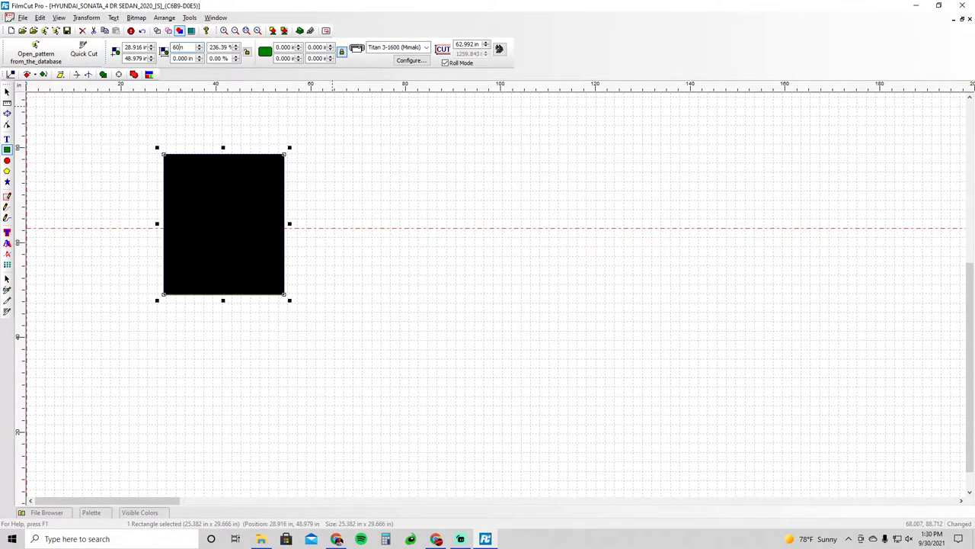
key(Return)
double_click(183, 58)
text(8)
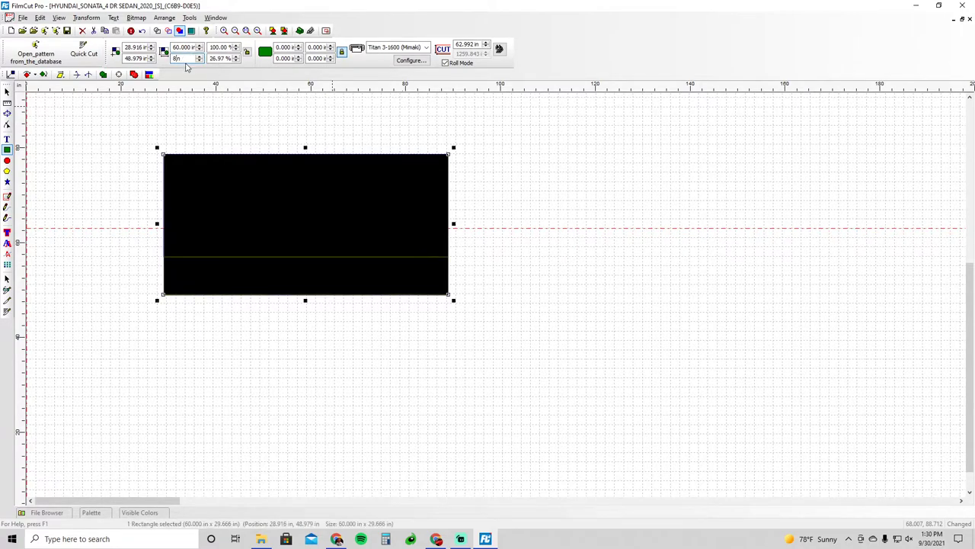
key(Return)
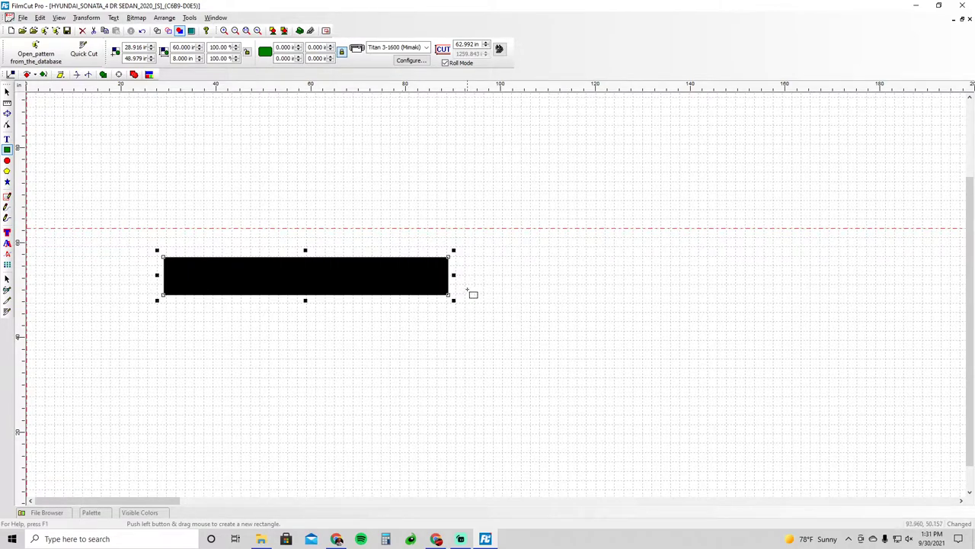
Add an Arial text object reading 'This is cool' above the 60×8 in rectangle
click(7, 139)
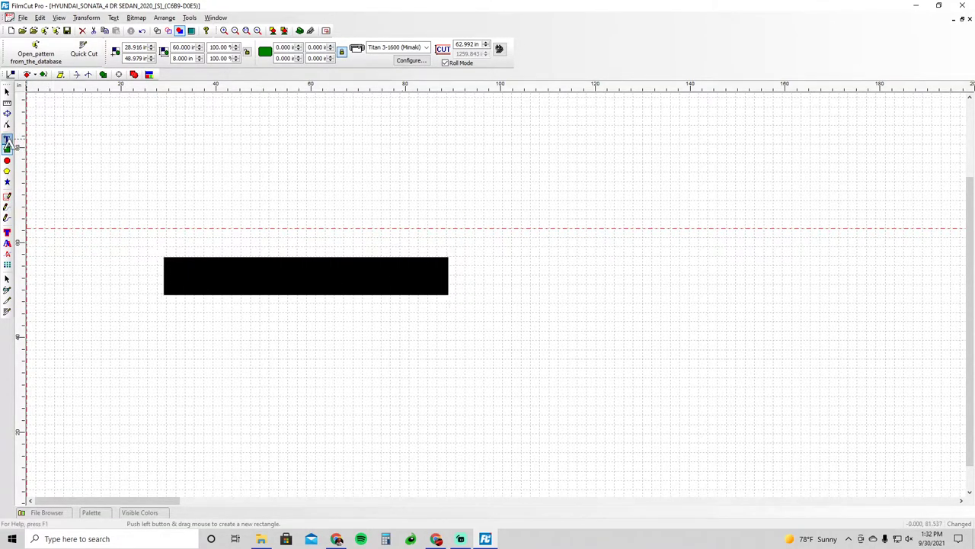
click(153, 143)
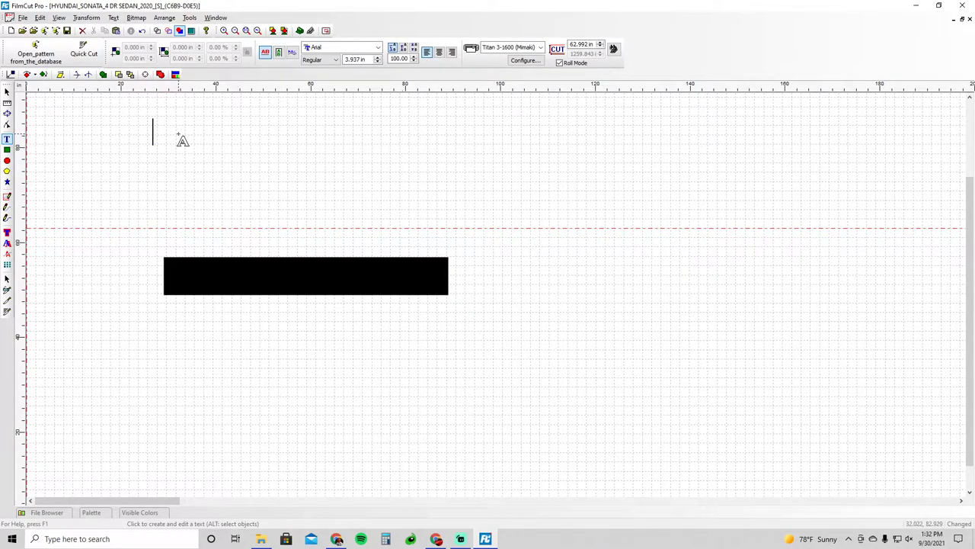
text(This is)
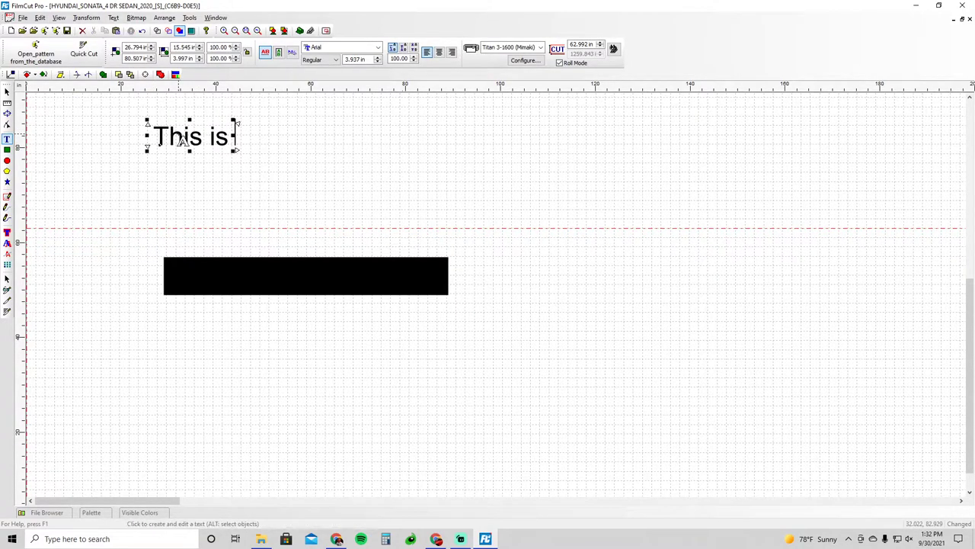
text( cool)
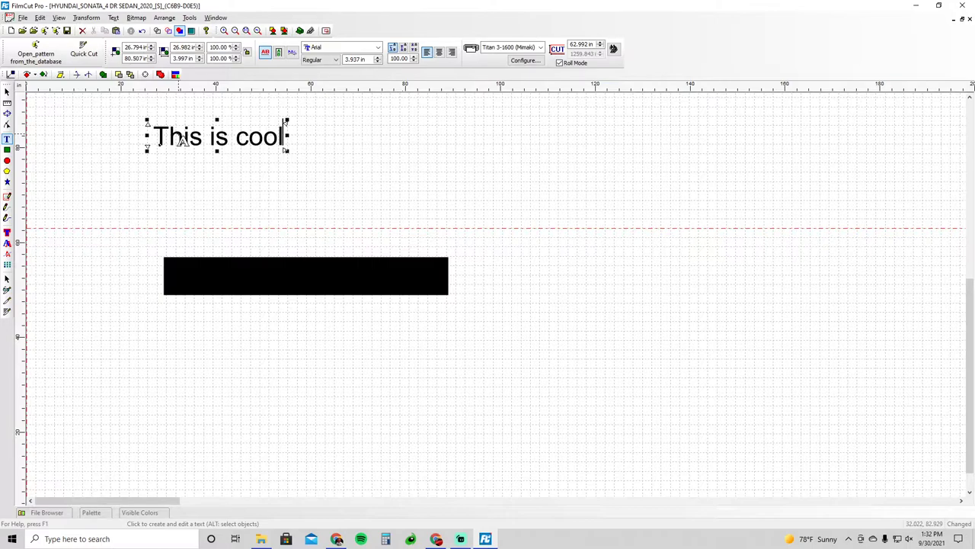
click(358, 155)
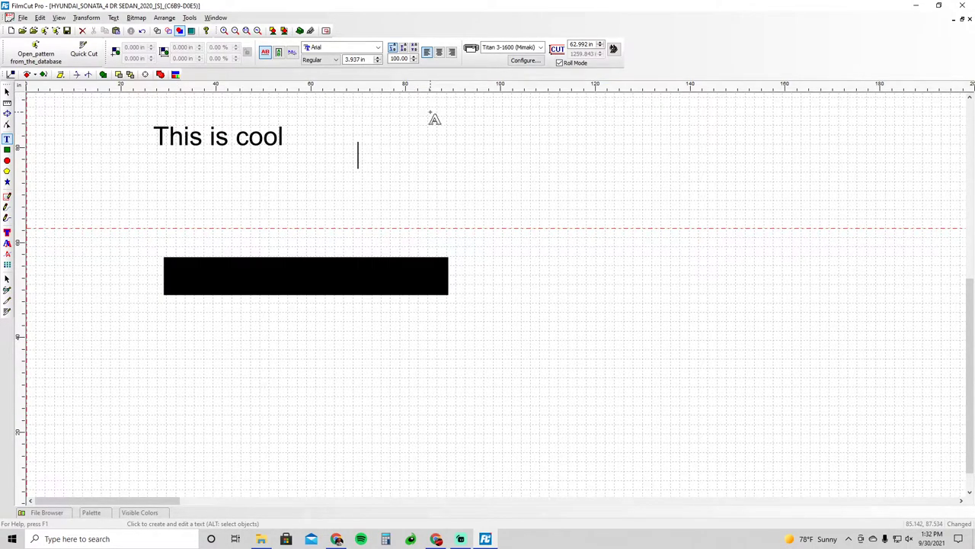